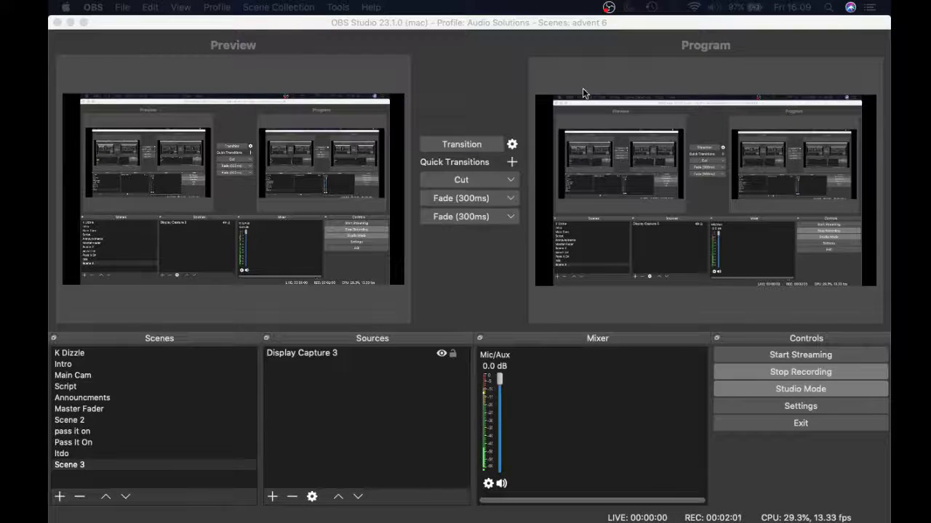
# - Open the streaming settings to review the service, server and stream key fields, and close the settings
pyautogui.click(744, 406)
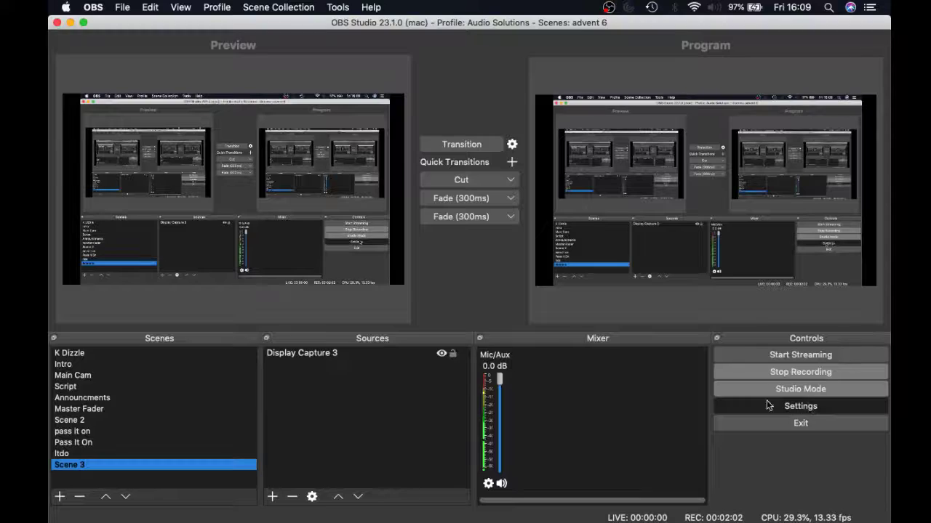
pyautogui.click(780, 405)
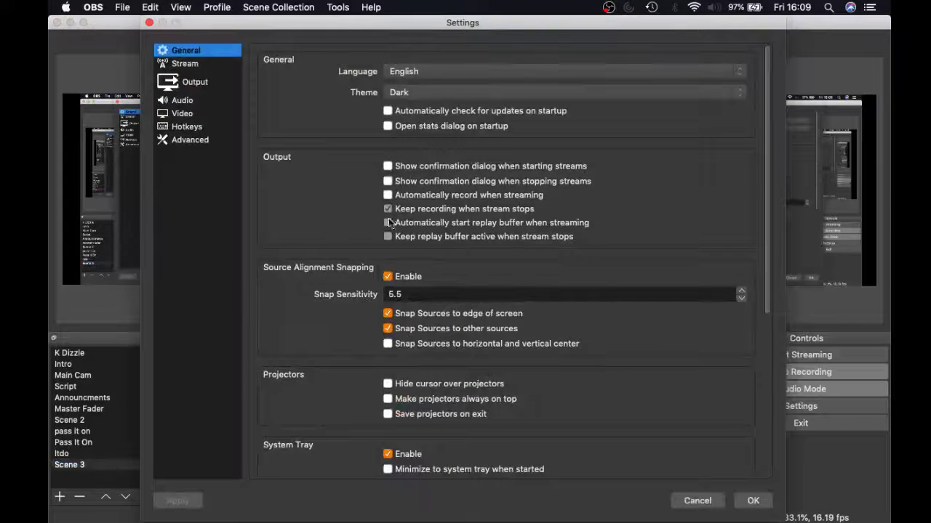
pyautogui.click(185, 65)
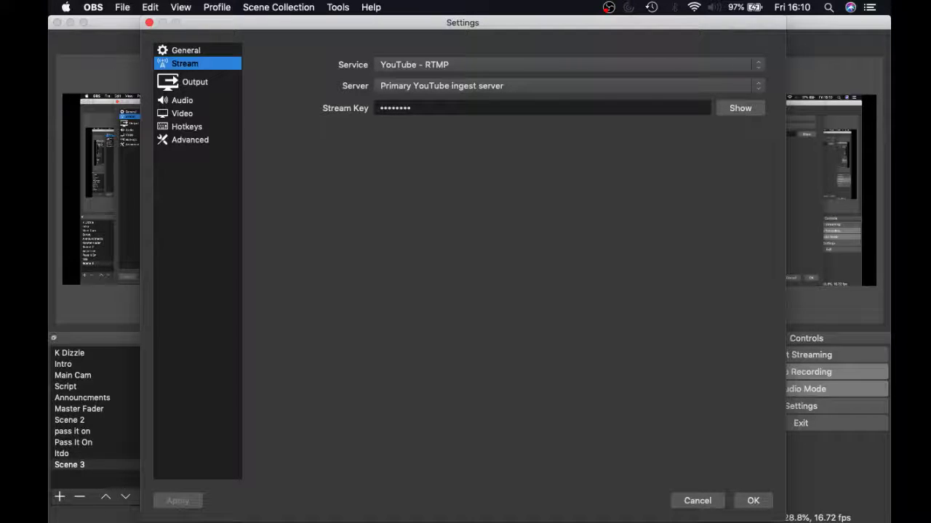
pyautogui.moveTo(48, 23); pyautogui.dragTo(561, 142)
pyautogui.doubleClick(562, 142)
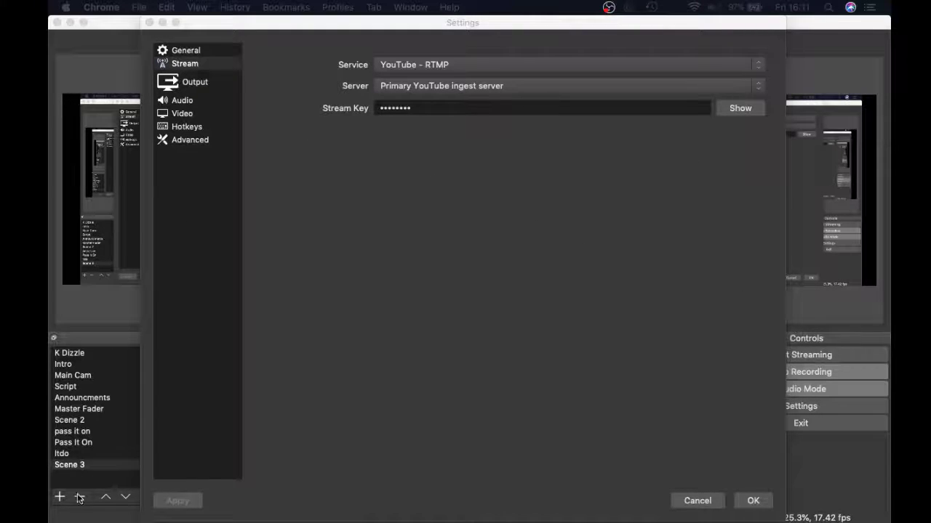
pyautogui.click(754, 501)
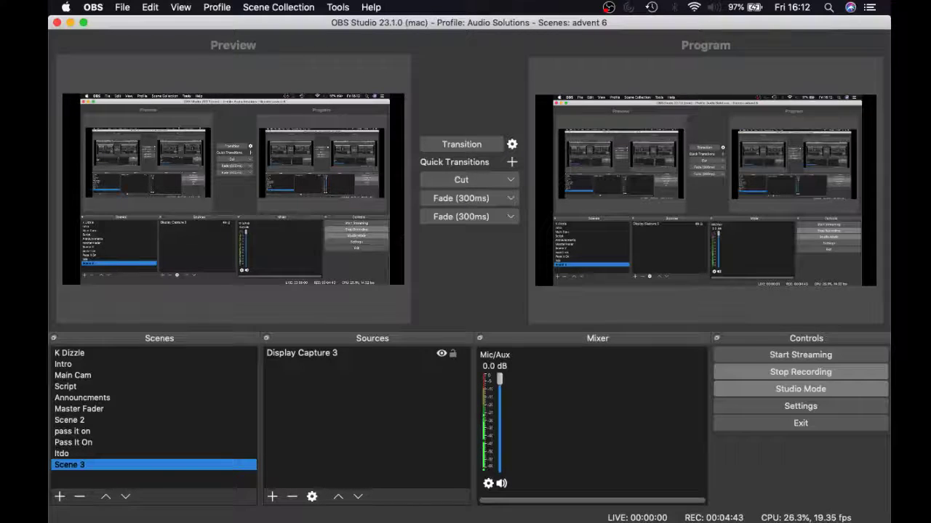
# - Switch to the YouTube Studio live streaming page in Chrome, look over its stream key and URL fields, and return to OBS
pyautogui.moveTo(498, 522); pyautogui.dragTo(404, 243)
pyautogui.click(251, 228)
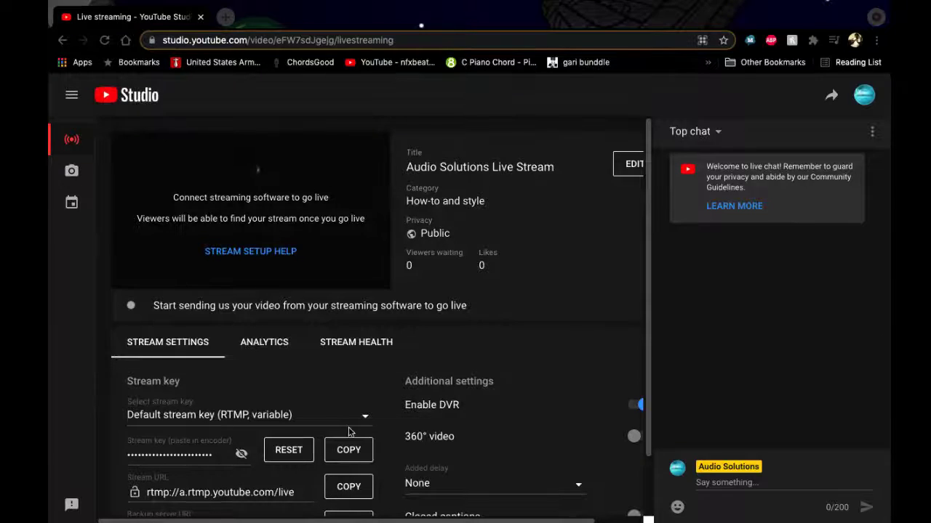
pyautogui.scroll(-3, 349, 432)
pyautogui.scroll(2, 291, 400)
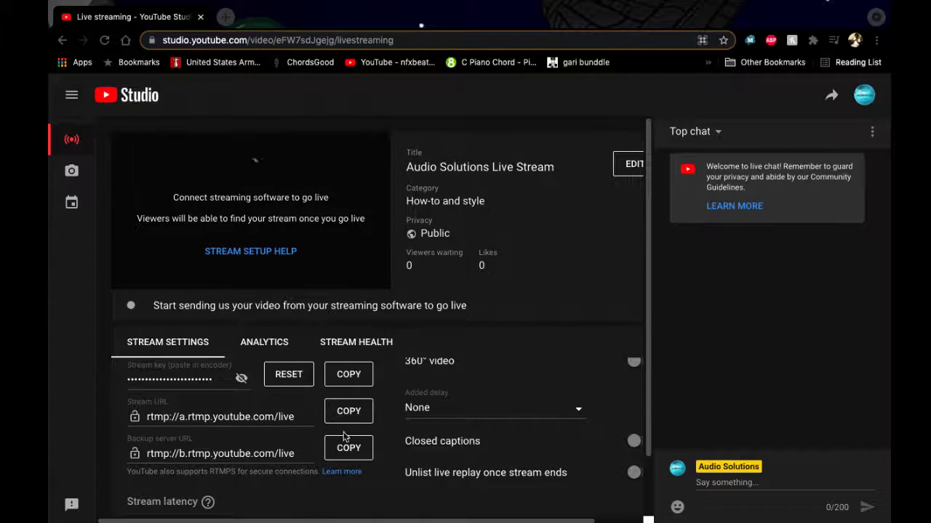
pyautogui.scroll(2, 343, 435)
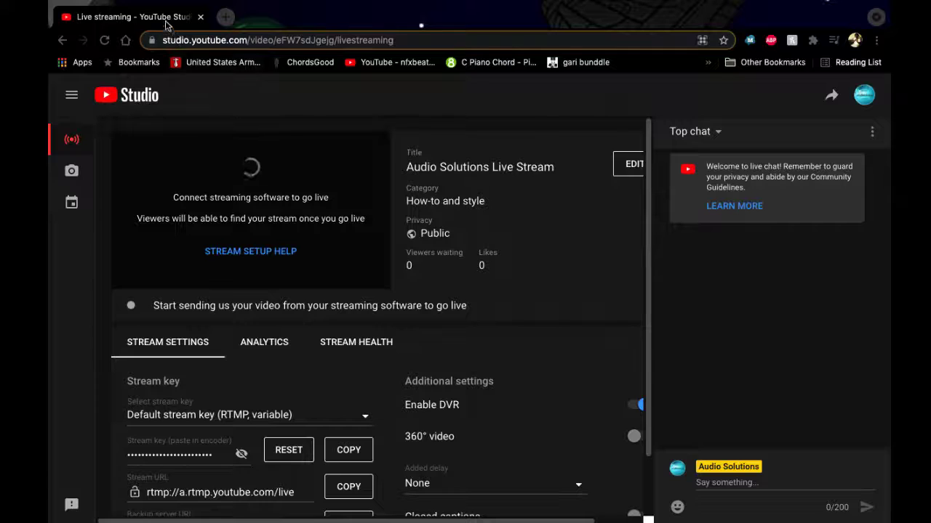
pyautogui.hotkey('ctrl', 'Left')
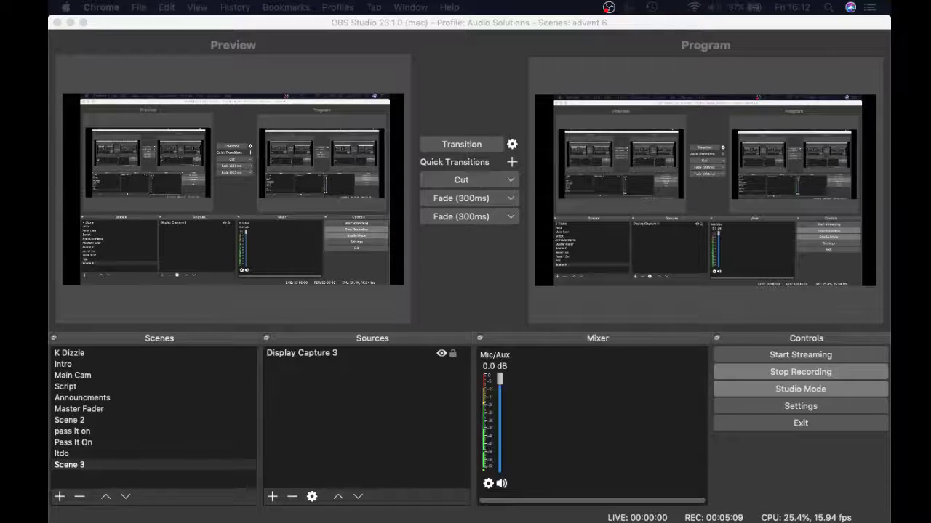
# - Switch to the Facebook Live Producer window in Chrome and review the Get Started and Setup Options sections under Stream Setup
pyautogui.moveTo(58, 255)
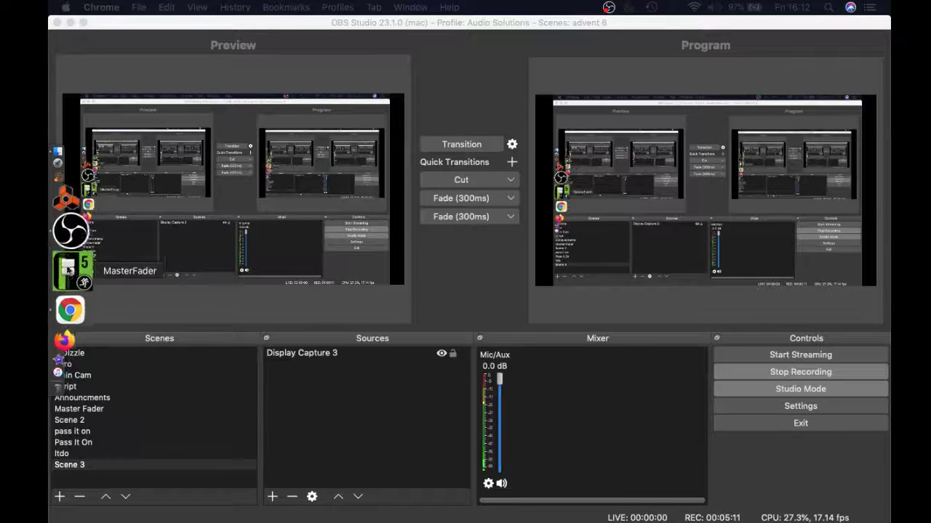
pyautogui.rightClick(72, 286)
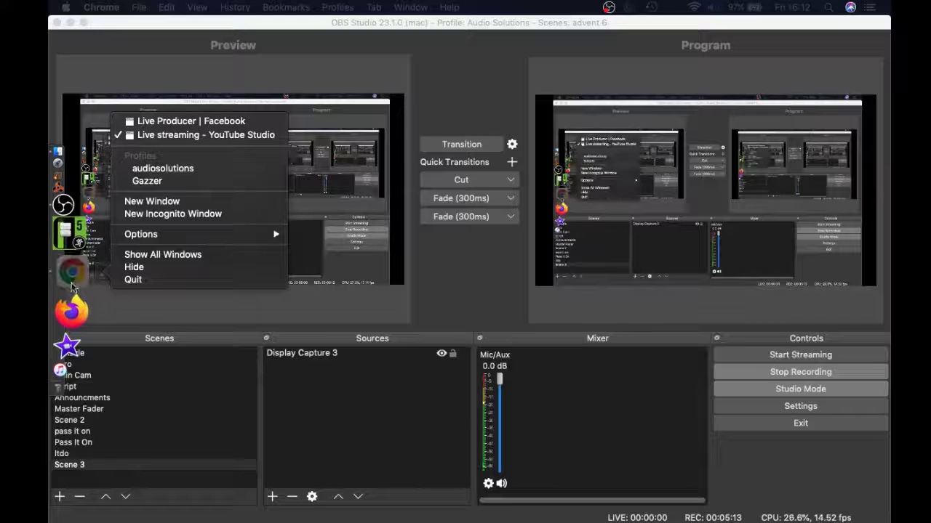
pyautogui.click(209, 122)
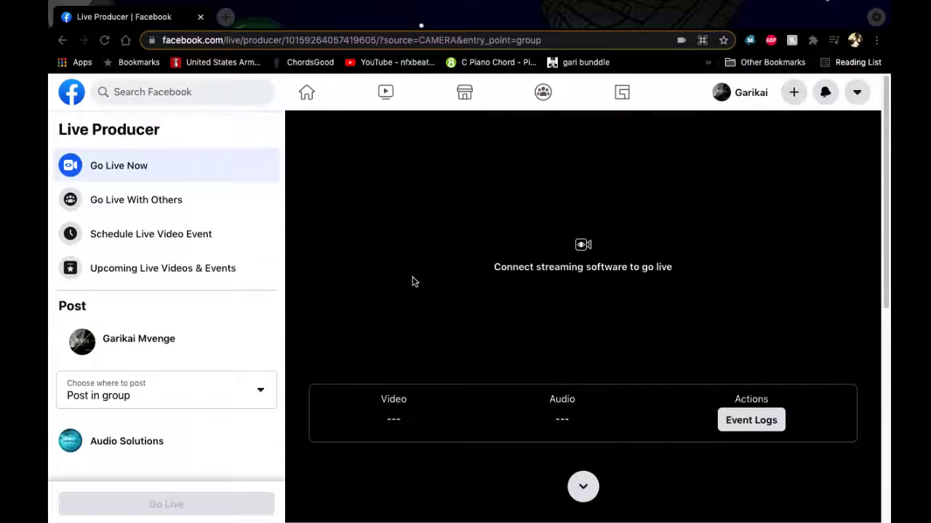
pyautogui.scroll(-3, 403, 275)
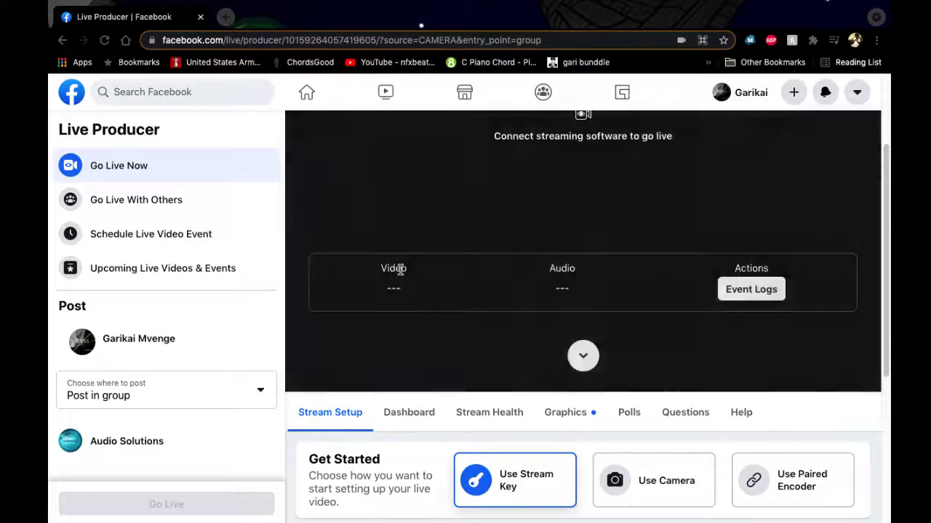
pyautogui.scroll(-4, 611, 473)
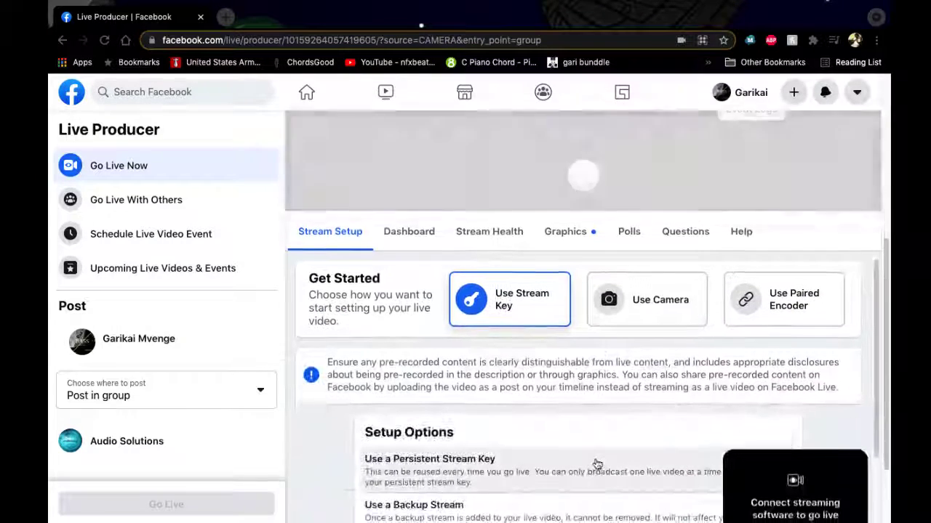
pyautogui.scroll(-1, 604, 328)
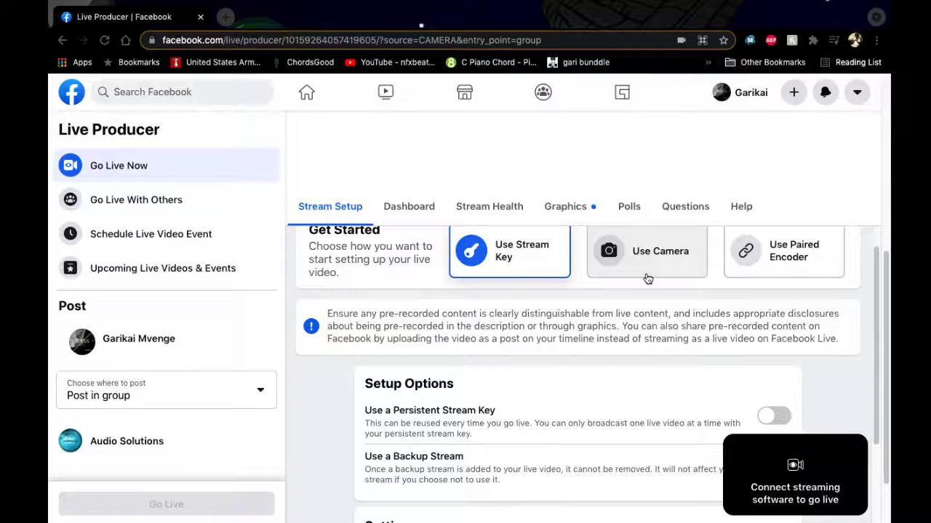
pyautogui.scroll(1, 421, 351)
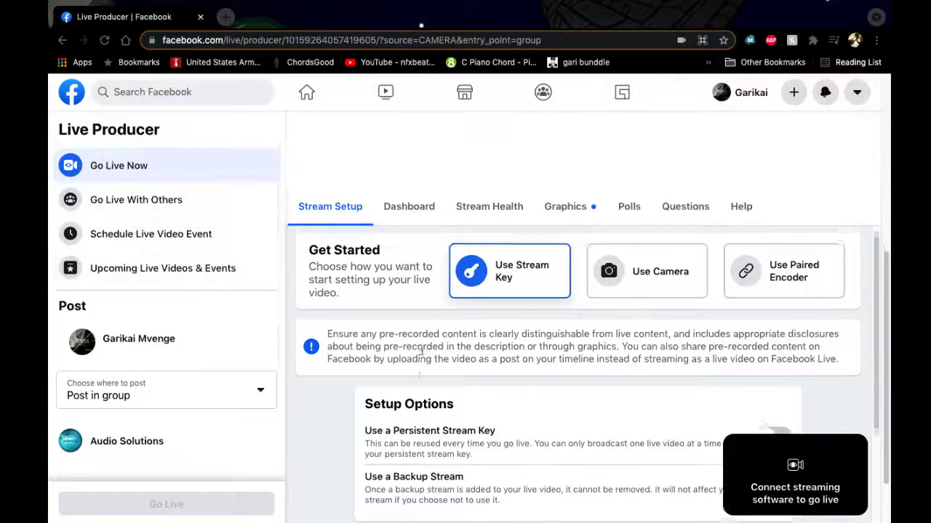
pyautogui.scroll(1, 420, 352)
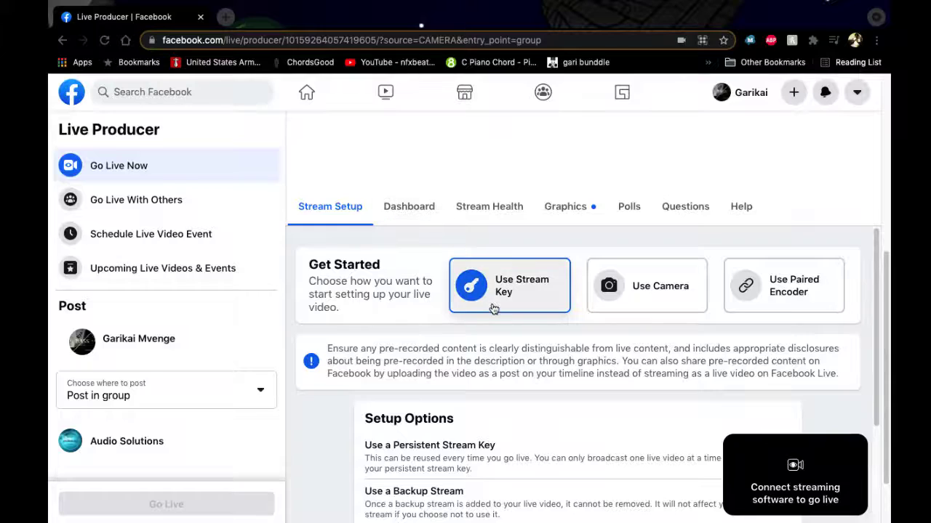
# - Examine the stream key and its validity note in Facebook's Live Stream Setup section, and move the browser window out of view
pyautogui.scroll(-5, 493, 309)
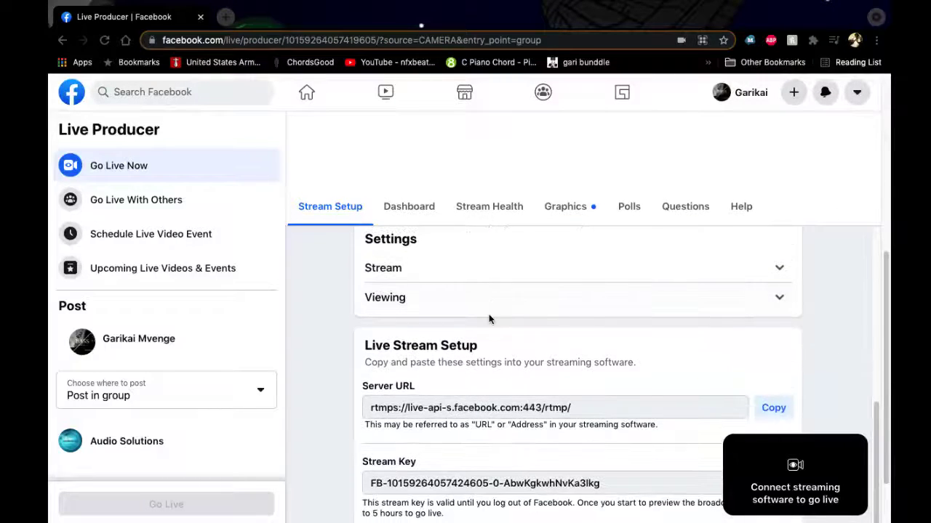
pyautogui.scroll(-2, 487, 320)
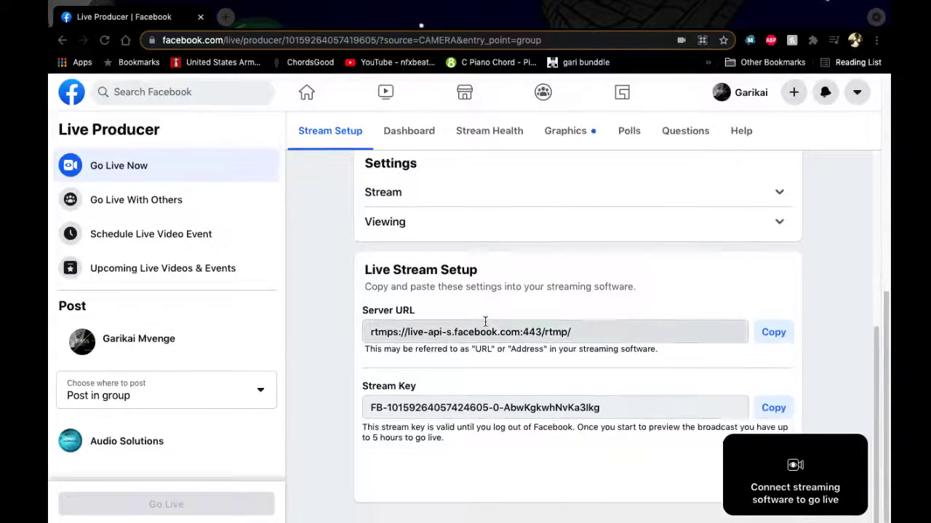
pyautogui.click(437, 407)
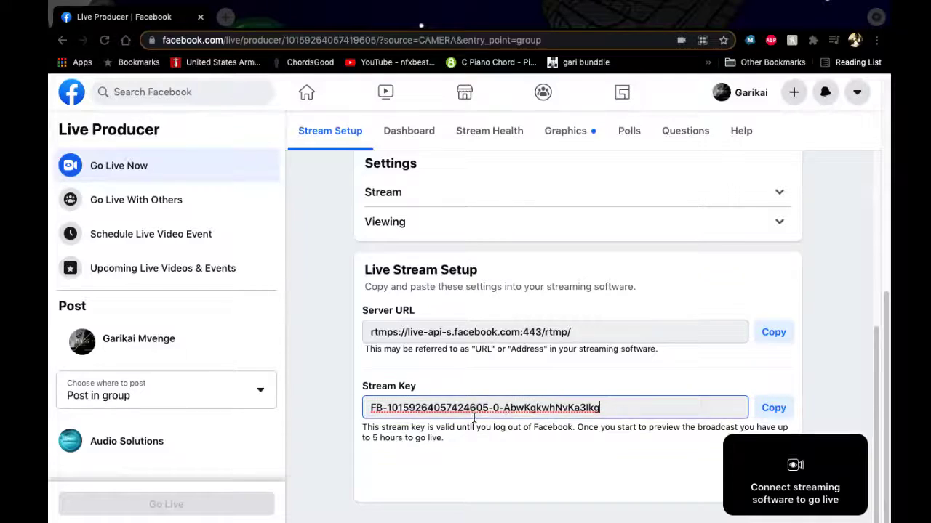
pyautogui.tripleClick(393, 406)
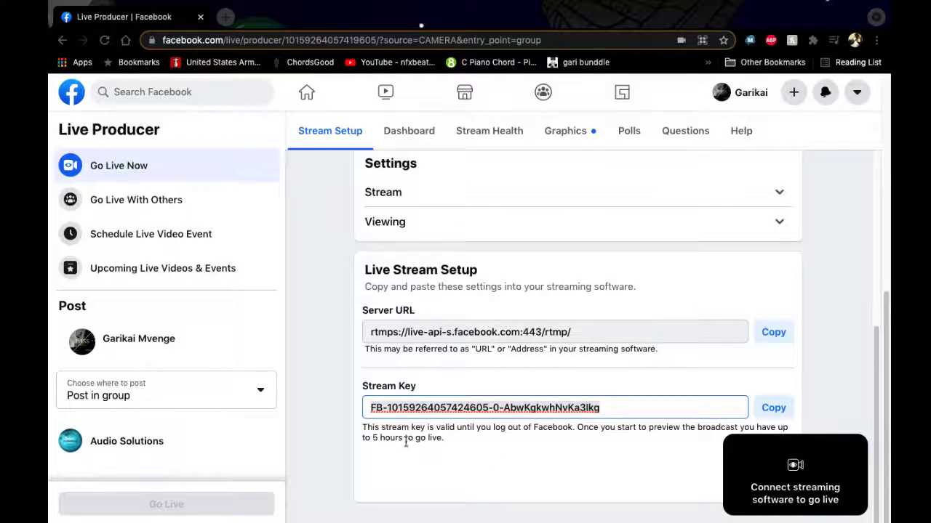
pyautogui.moveTo(365, 440); pyautogui.dragTo(398, 450)
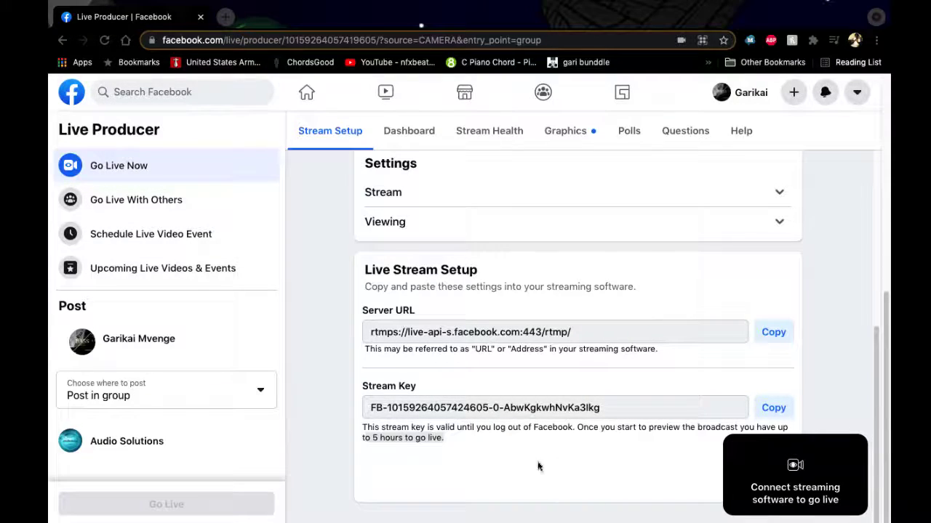
pyautogui.scroll(1, 539, 424)
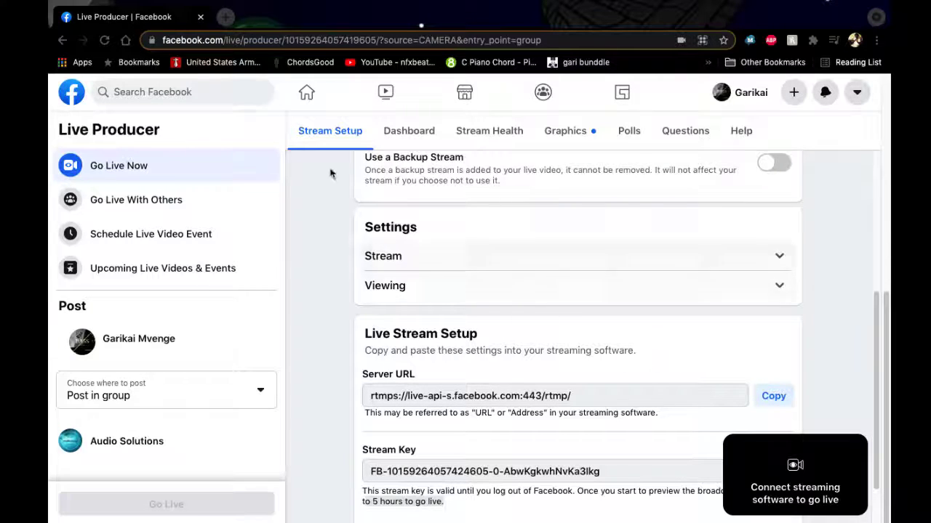
pyautogui.moveTo(154, 16); pyautogui.dragTo(501, 3)
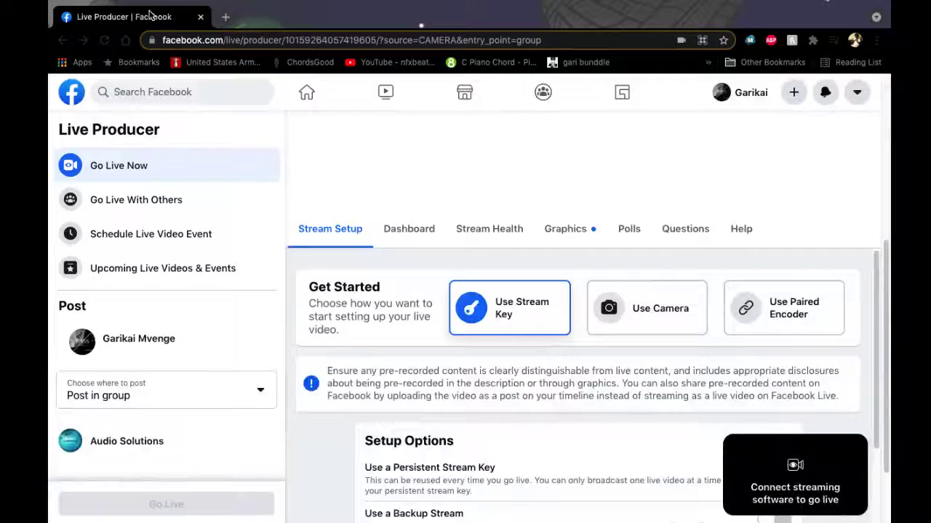
pyautogui.moveTo(152, 16); pyautogui.dragTo(461, 1)
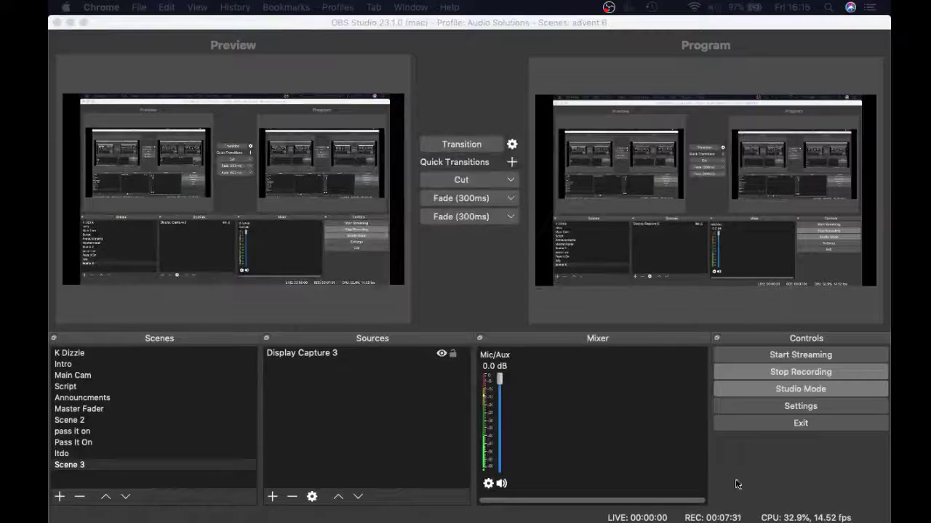
# - In the OBS stream settings, set the service to Facebook Live and keep the server on Default
pyautogui.click(796, 408)
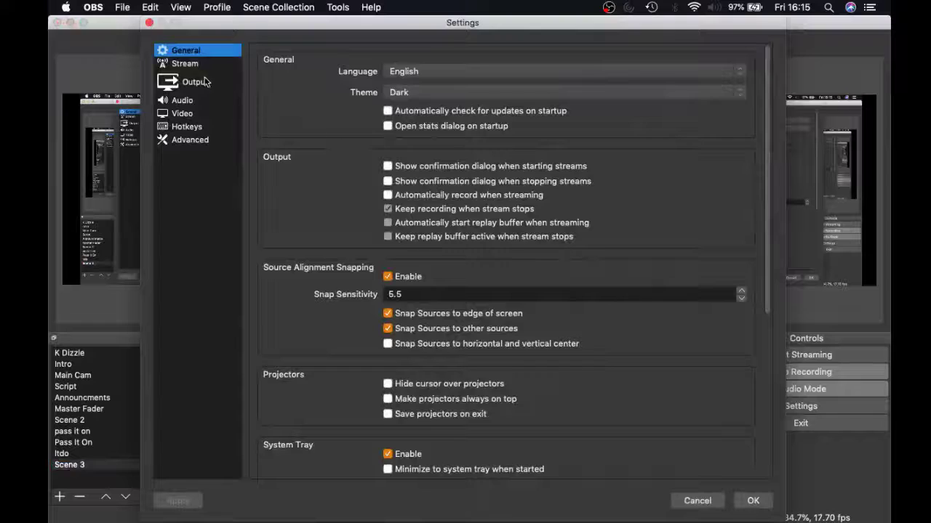
pyautogui.click(190, 64)
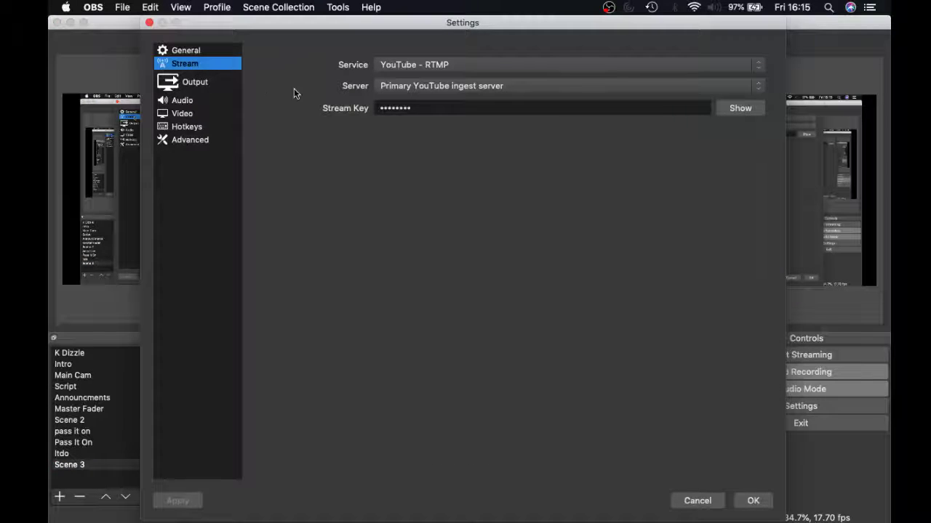
pyautogui.click(411, 67)
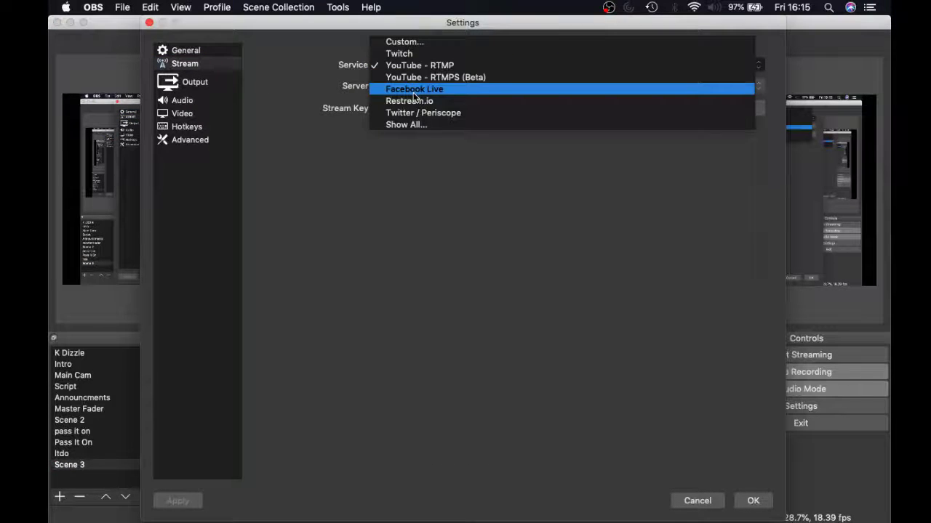
pyautogui.click(413, 91)
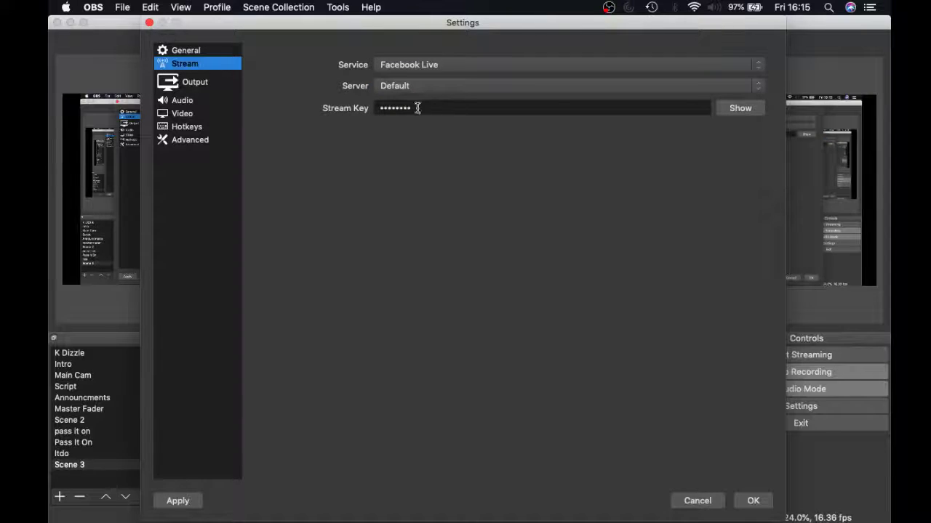
pyautogui.click(478, 85)
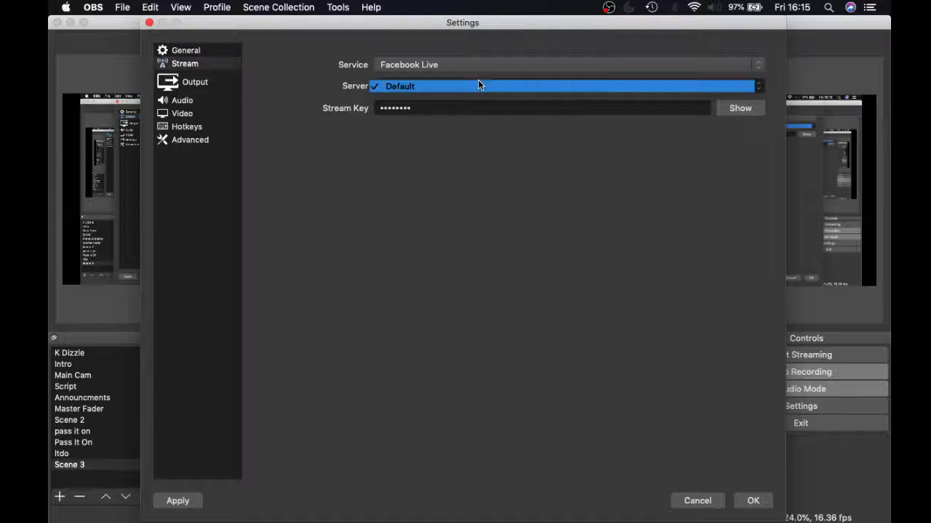
pyautogui.click(478, 85)
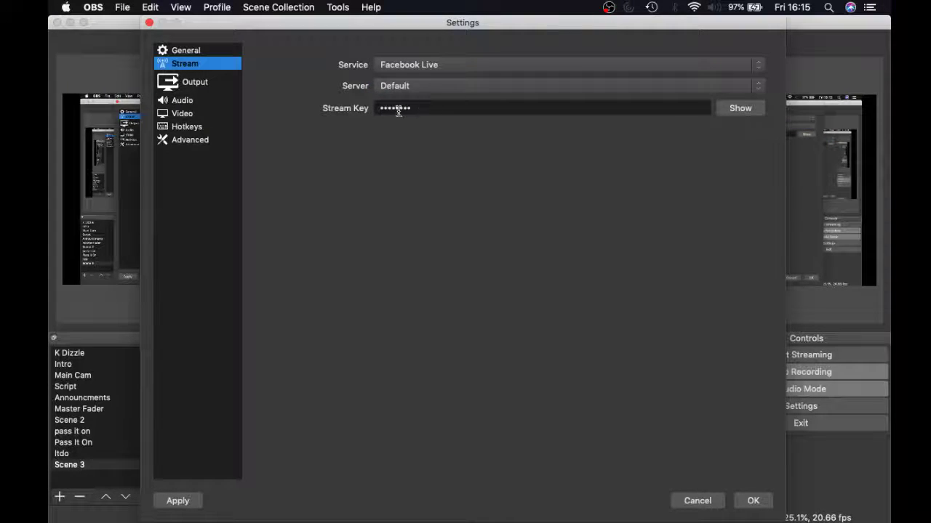
pyautogui.click(179, 501)
# - Reveal the stored stream key to check it and hide it again
pyautogui.click(740, 112)
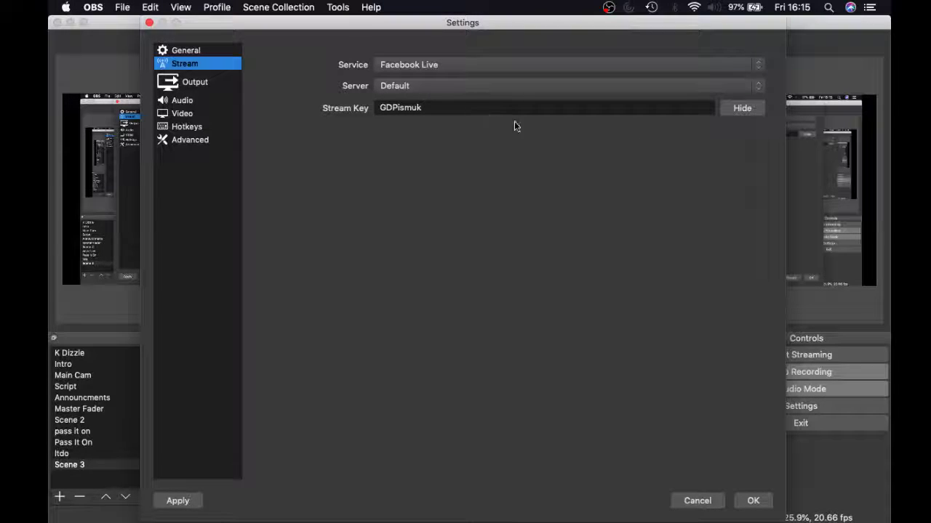
pyautogui.click(739, 110)
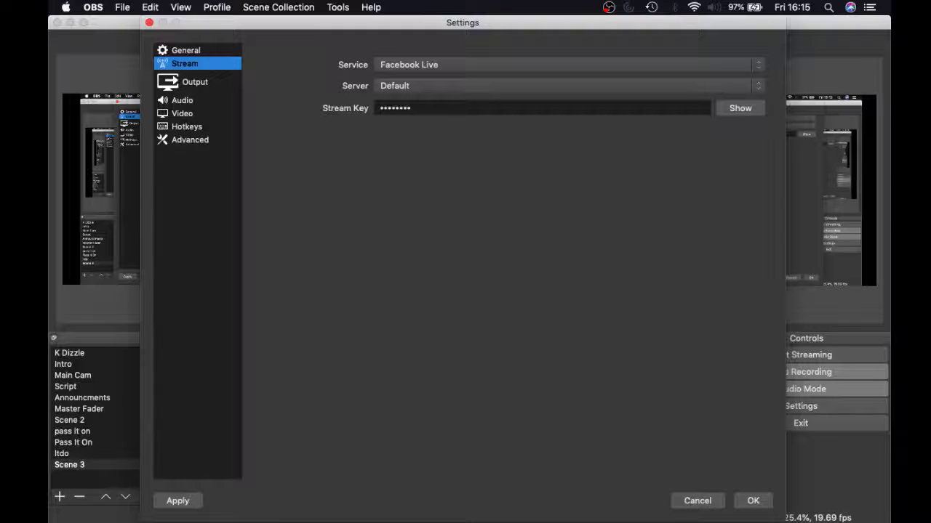
# - Bring the Facebook Live Producer window back, enlarge it, and examine the post destination, title, description and video preview sections
pyautogui.moveTo(592, 522); pyautogui.dragTo(435, 159)
pyautogui.click(325, 157)
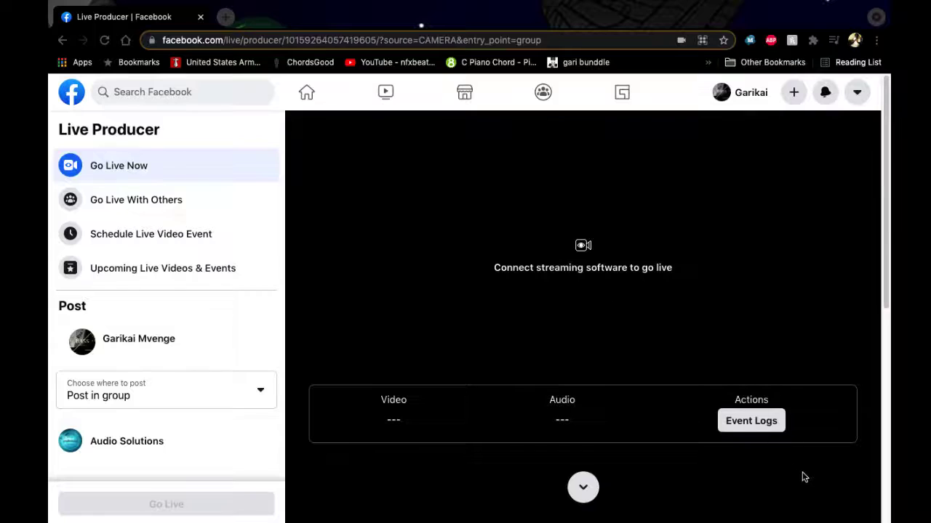
pyautogui.scroll(-5, 800, 465)
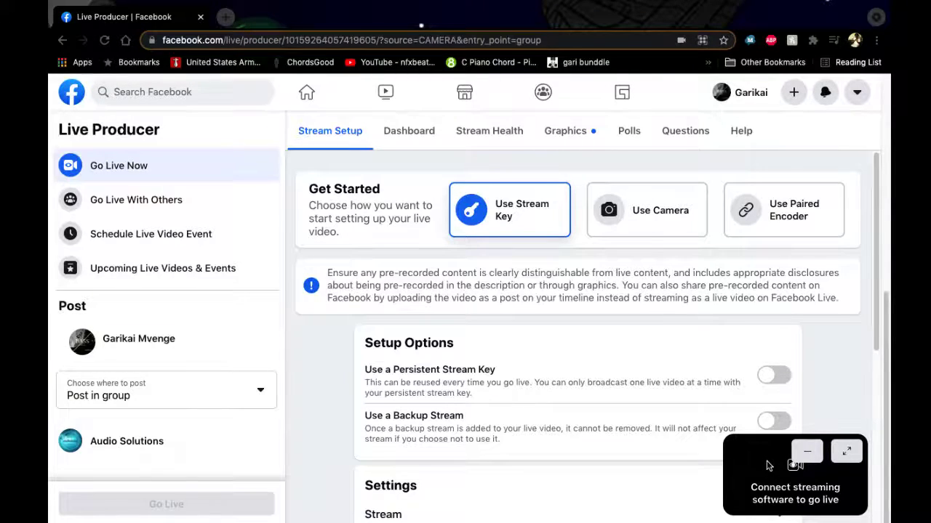
pyautogui.scroll(-5, 175, 376)
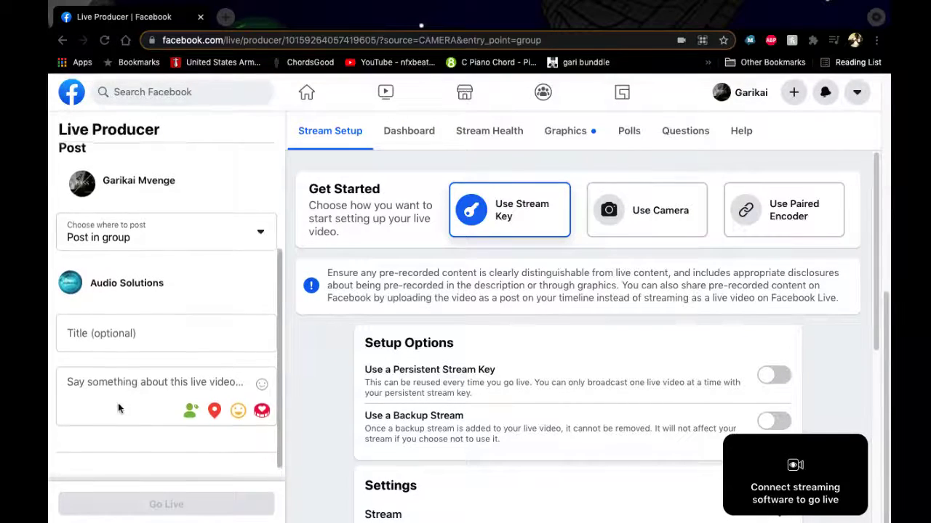
pyautogui.scroll(4, 118, 403)
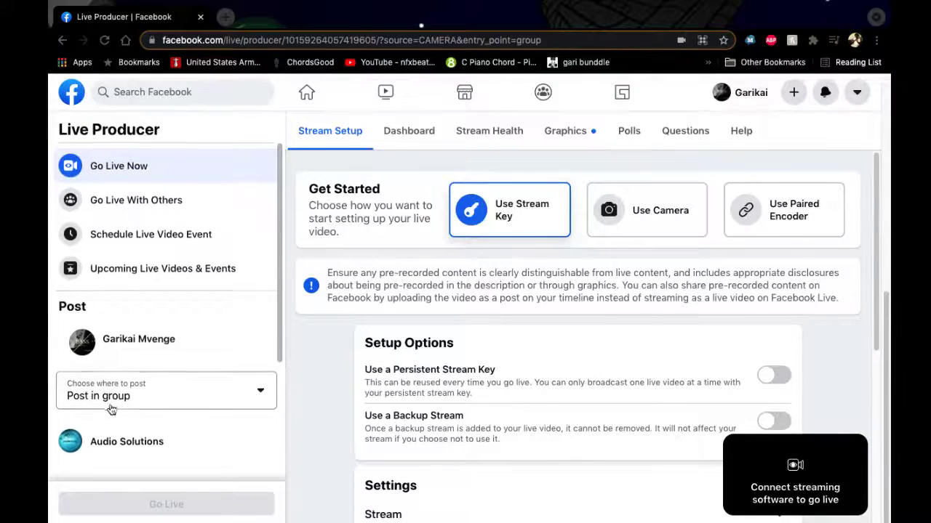
pyautogui.scroll(-3, 117, 407)
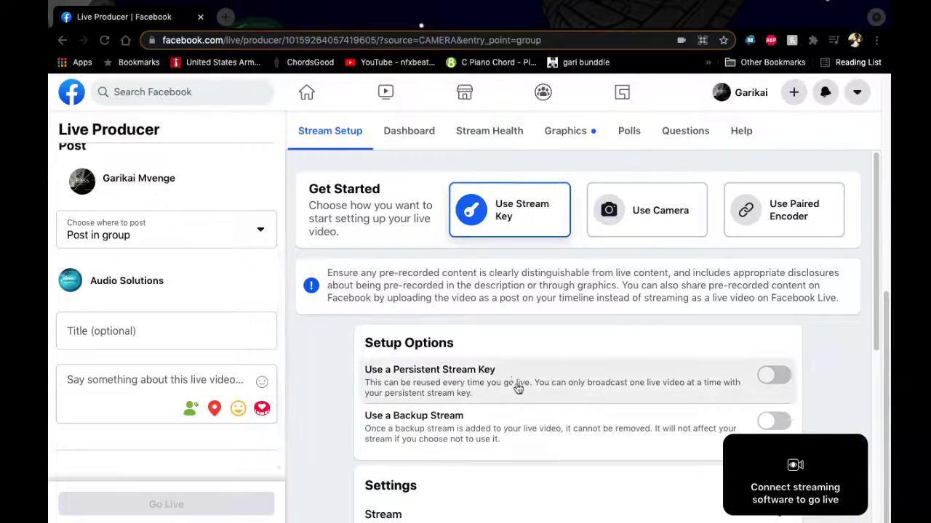
pyautogui.scroll(3, 179, 328)
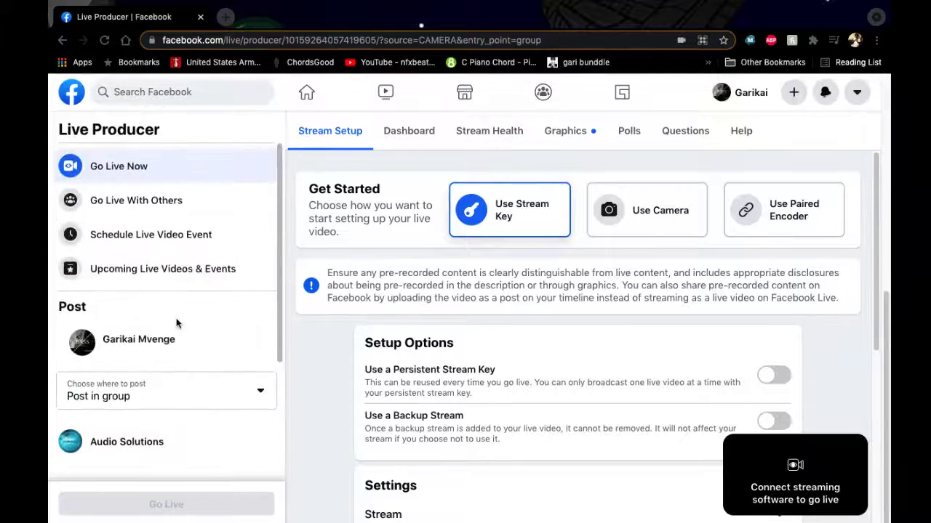
pyautogui.scroll(3, 575, 395)
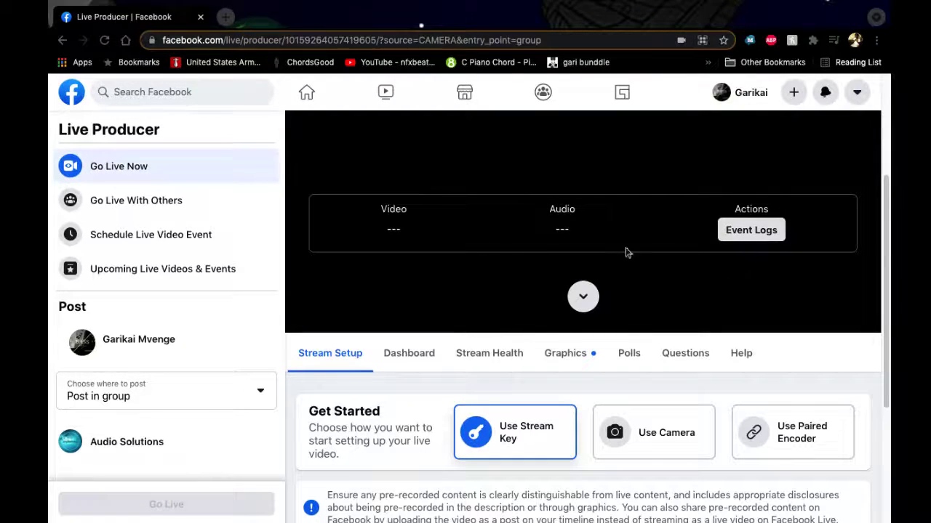
pyautogui.scroll(1, 630, 247)
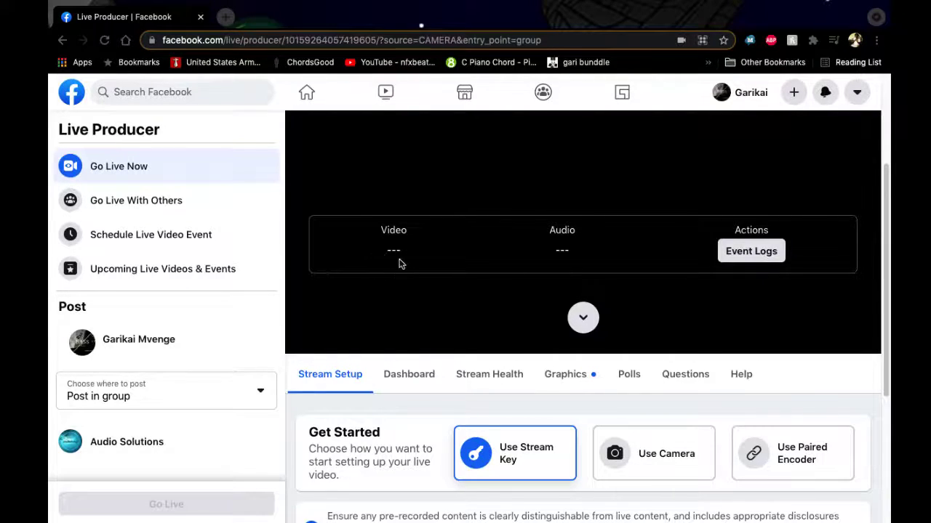
pyautogui.scroll(-3, 492, 245)
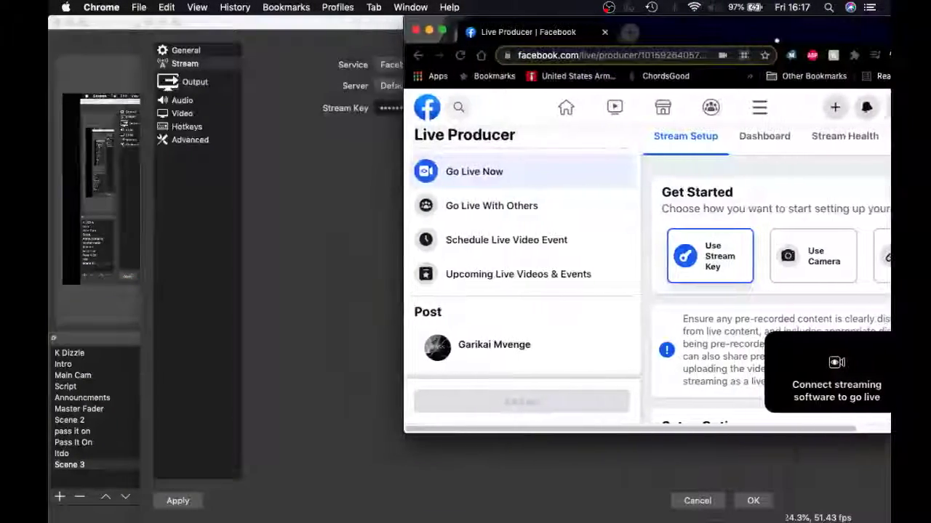
pyautogui.moveTo(523, 32); pyautogui.dragTo(329, 162)
pyautogui.click(341, 162)
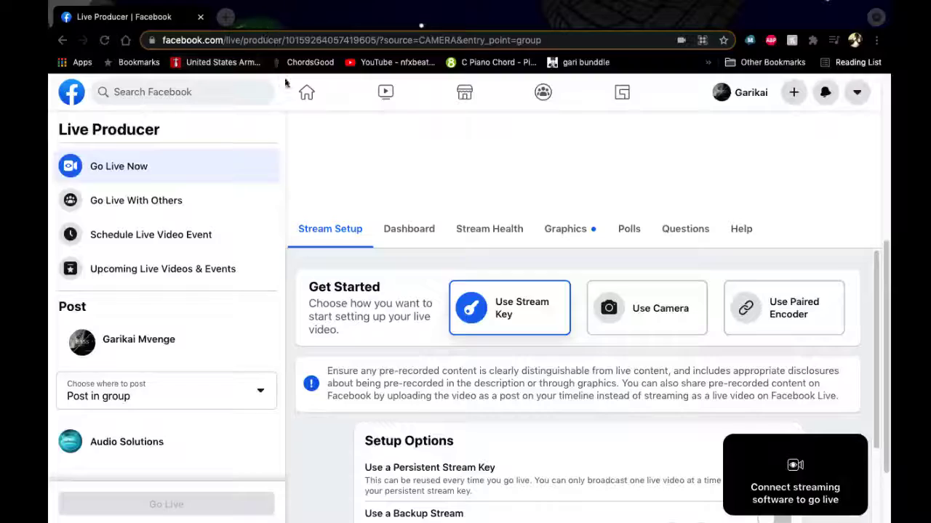
pyautogui.press('ctrl+super+f')
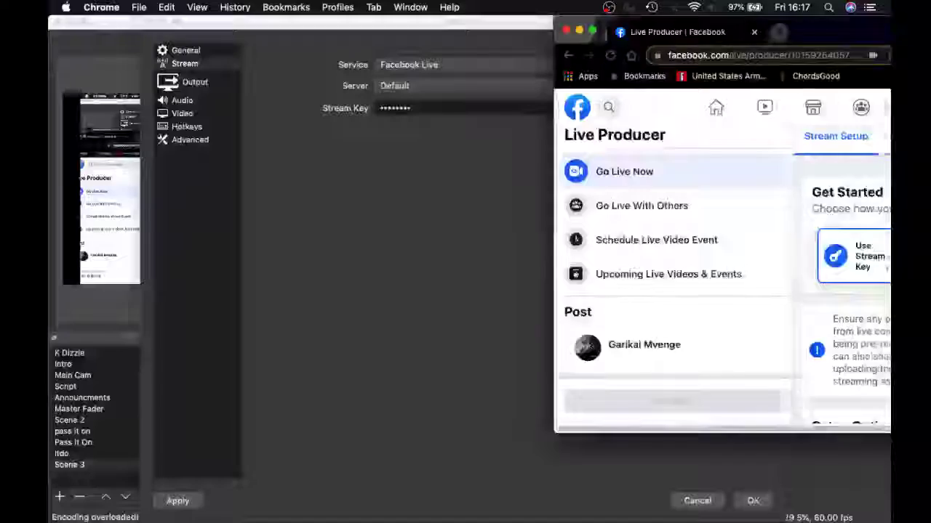
pyautogui.press('ctrl+super+f')
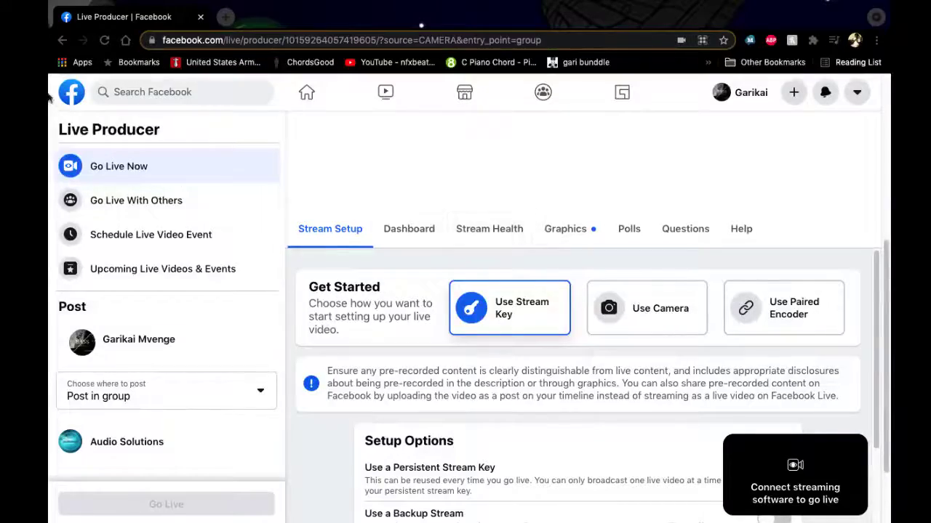
pyautogui.press('ctrl+super+f')
pyautogui.press('ctrl+super+f')
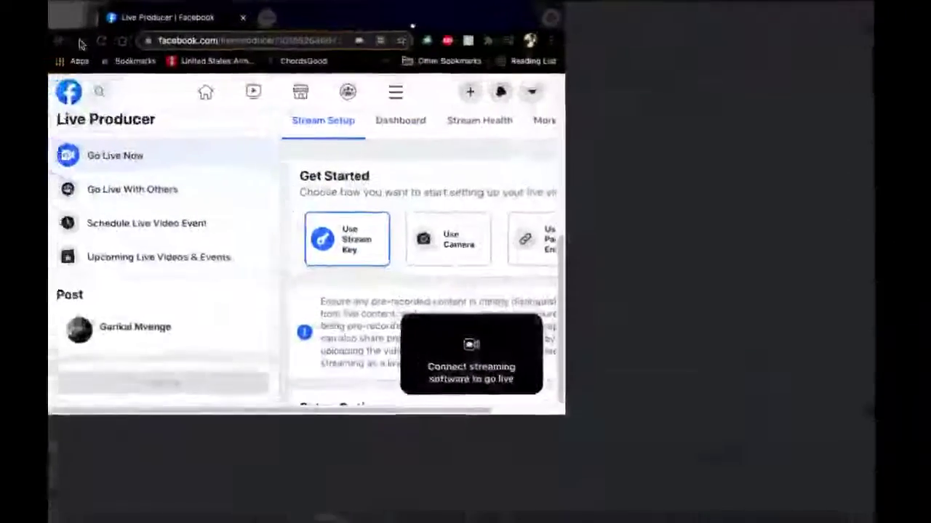
pyautogui.press('ctrl+super+f')
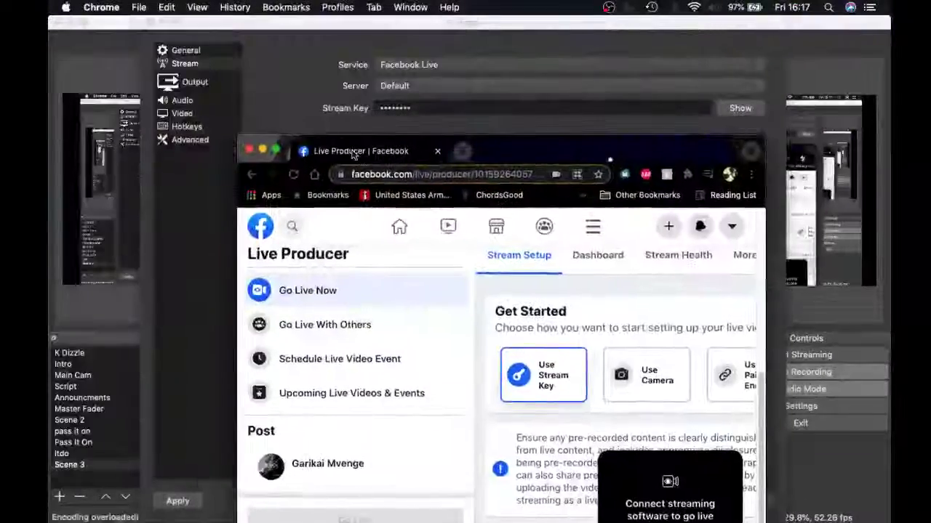
pyautogui.press('ctrl+super+f')
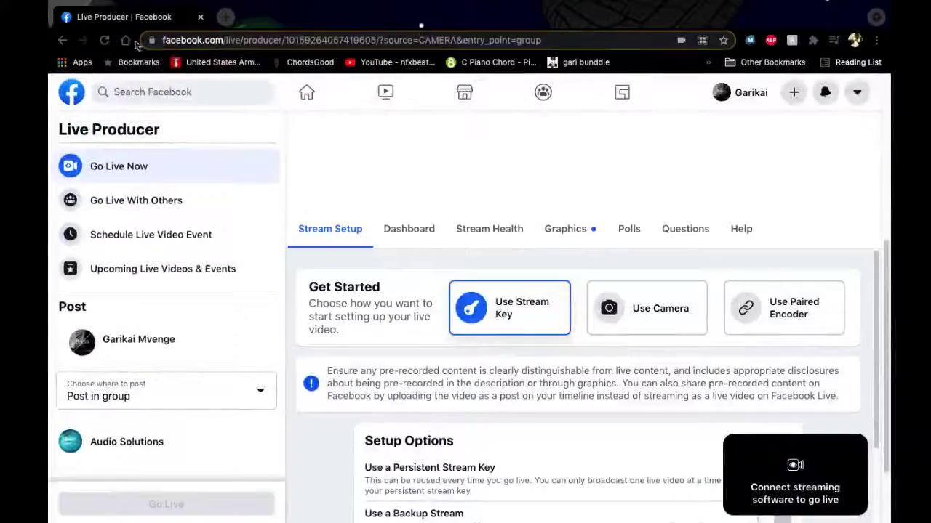
pyautogui.press('ctrl+super+f')
pyautogui.press('ctrl+super+f')
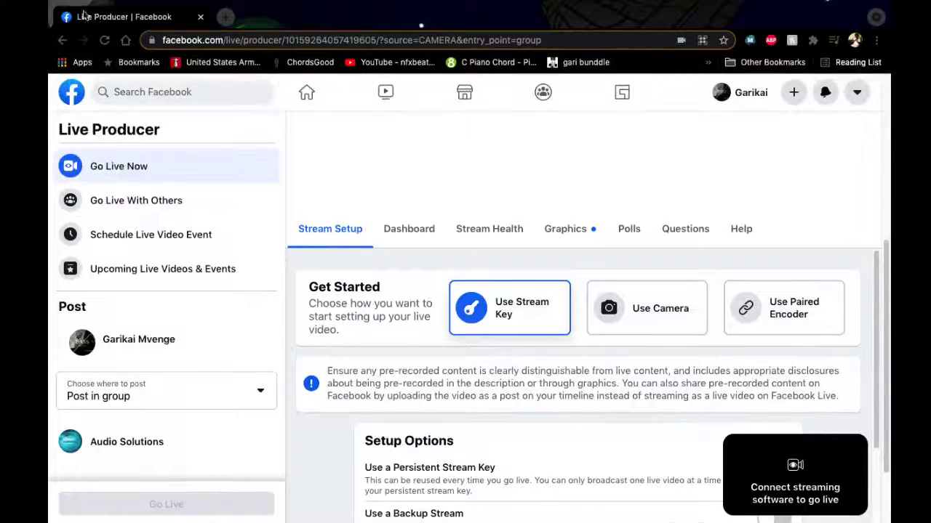
# - Close the Facebook Live Producer browser window and dismiss the OBS Settings dialog without applying changes
pyautogui.moveTo(93, 3)
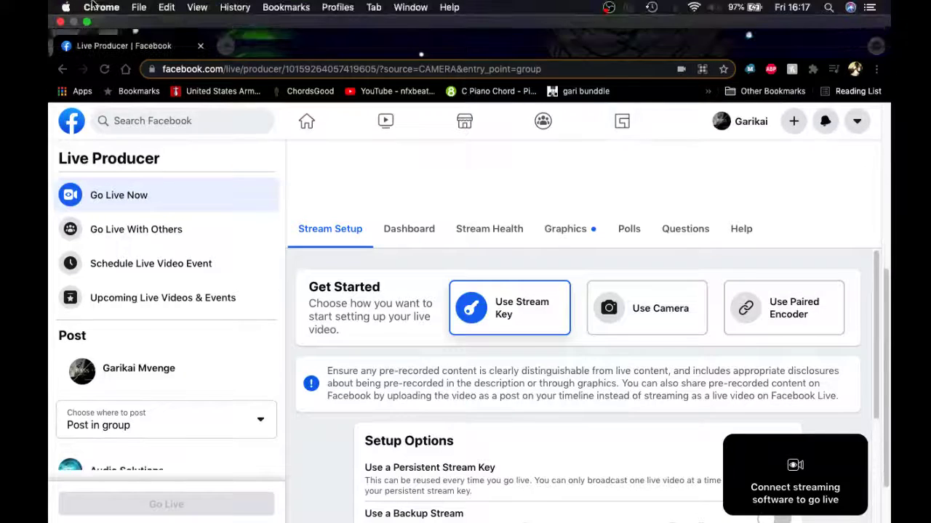
pyautogui.click(60, 23)
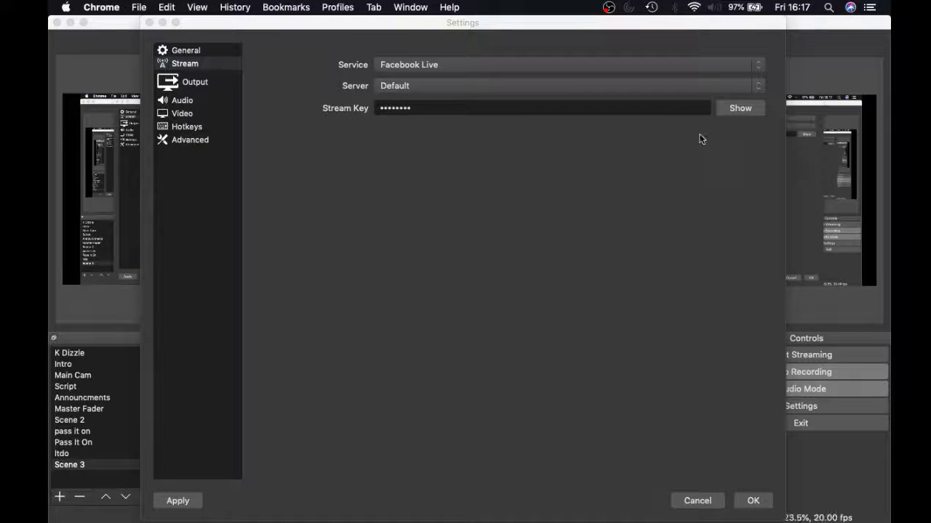
pyautogui.click(721, 507)
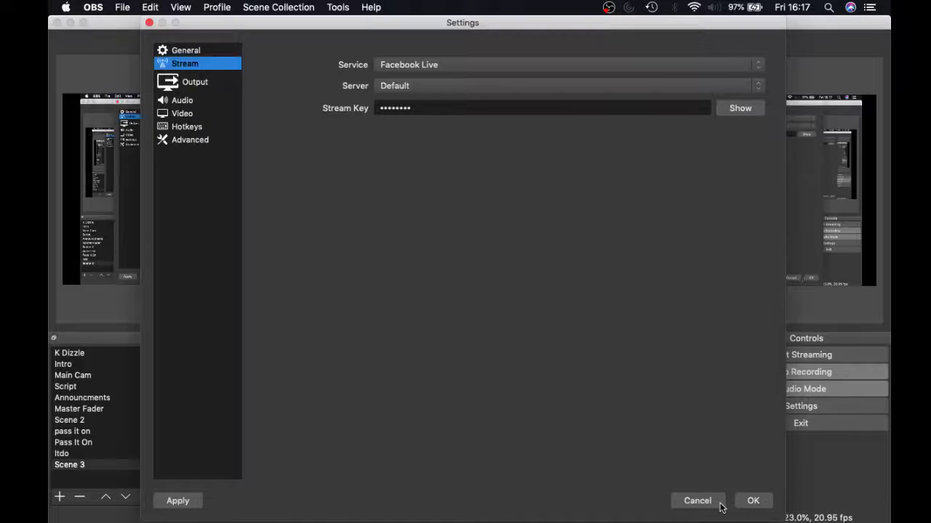
pyautogui.click(720, 503)
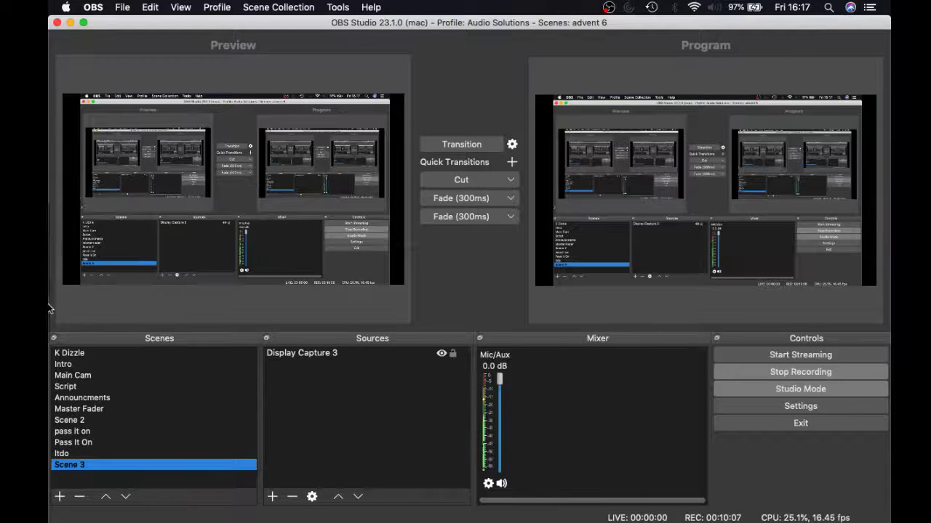
# - Switch to Google Chrome with a new browser window and enlarge it to fill the screen
pyautogui.moveTo(69, 299)
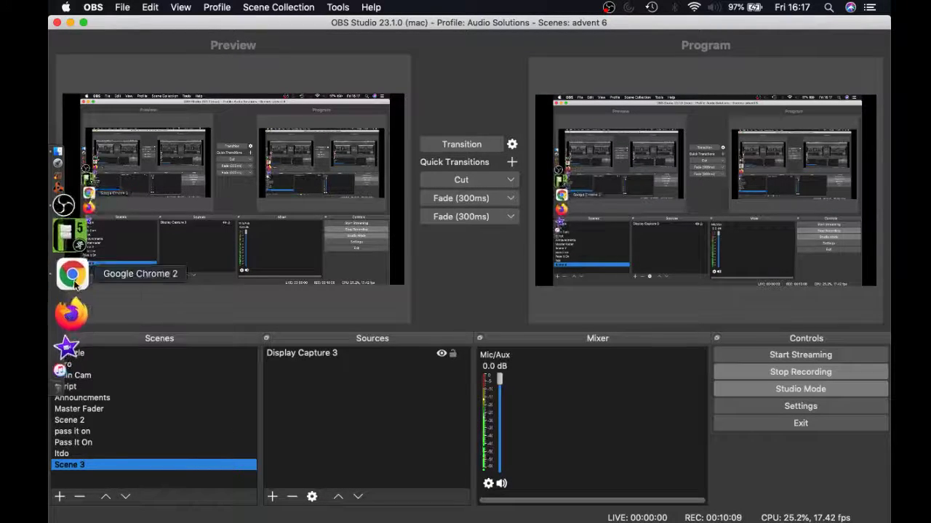
pyautogui.rightClick(71, 273)
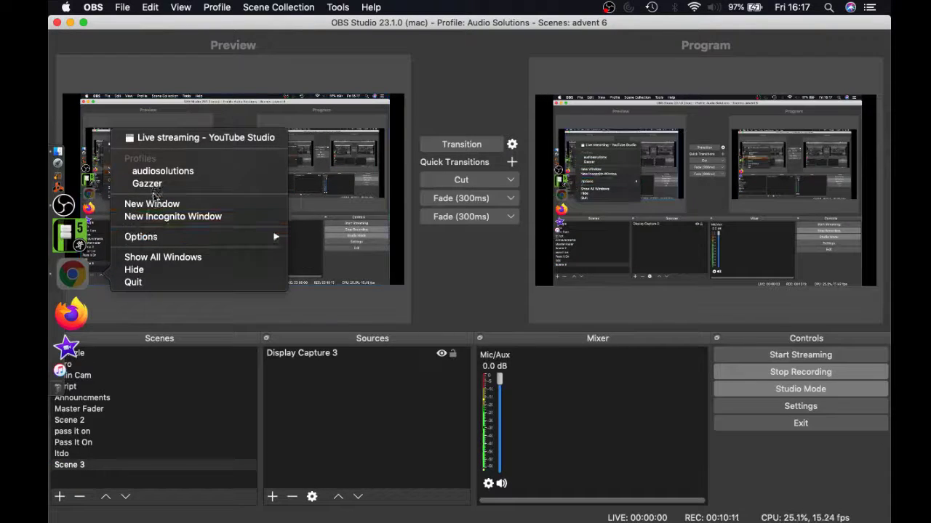
pyautogui.click(172, 139)
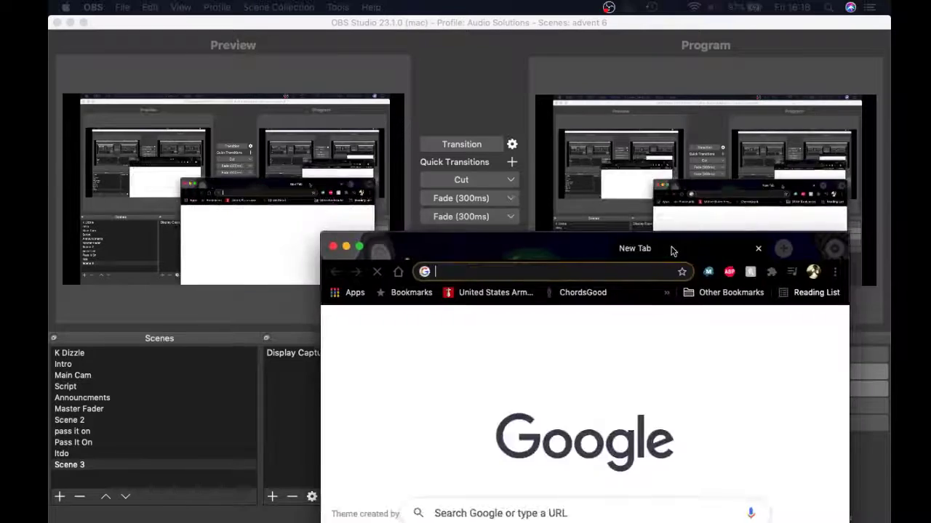
pyautogui.moveTo(672, 250); pyautogui.dragTo(525, 99)
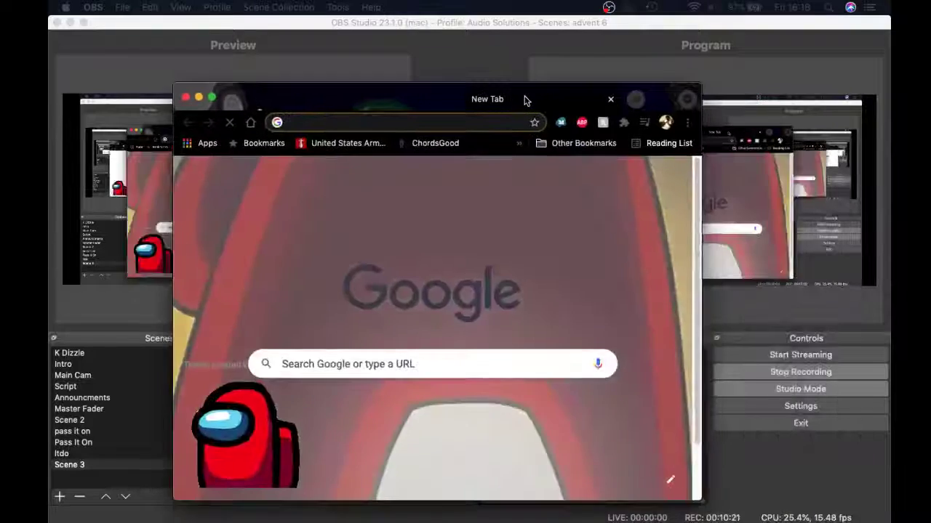
pyautogui.doubleClick(525, 100)
# - Go to restream.io and look over the sign-up section of its home page
pyautogui.click(221, 40)
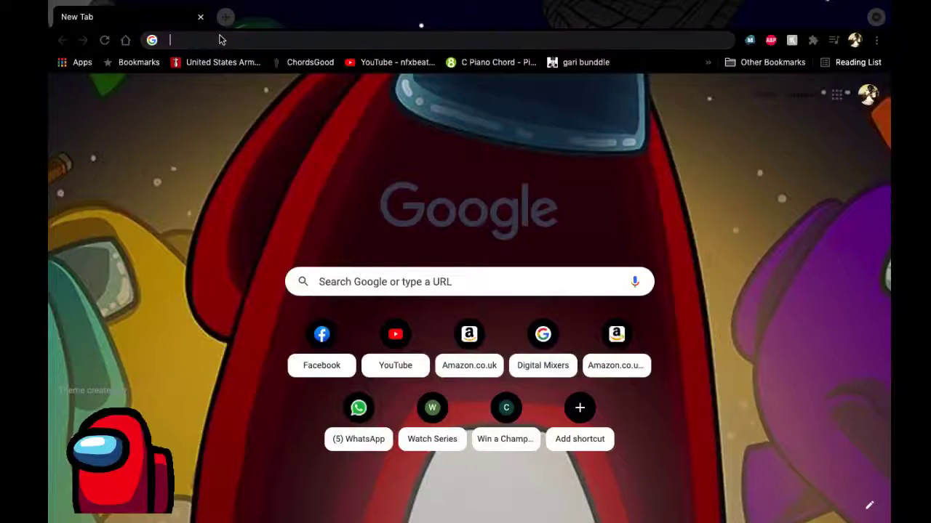
pyautogui.write('re')
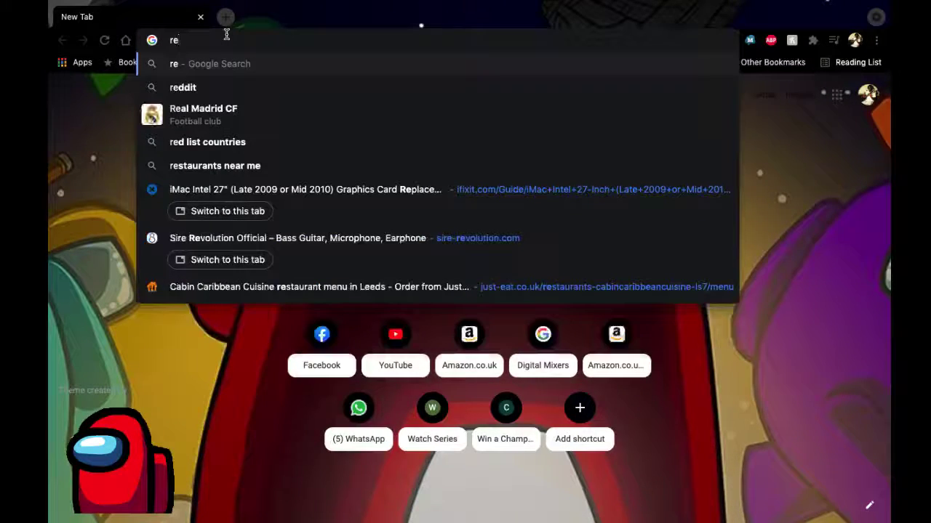
pyautogui.write('stream')
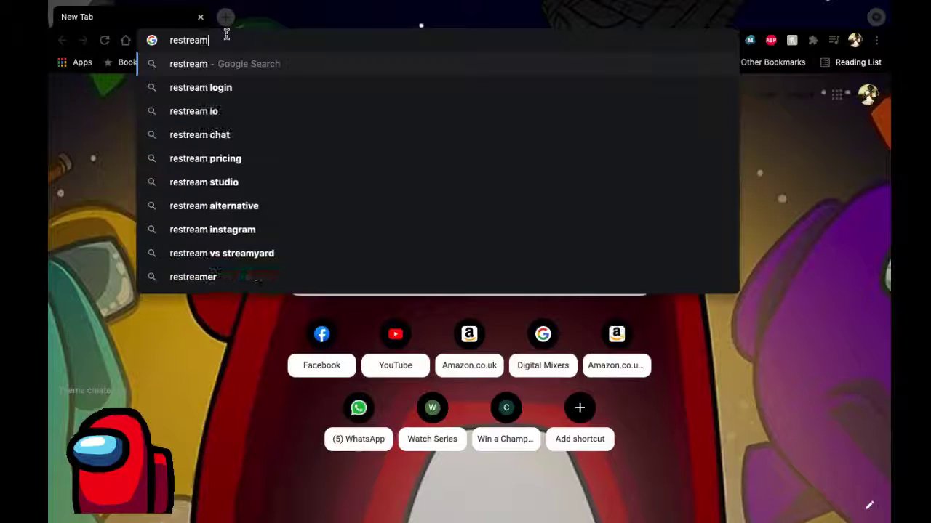
pyautogui.write('.io')
pyautogui.press('Return')
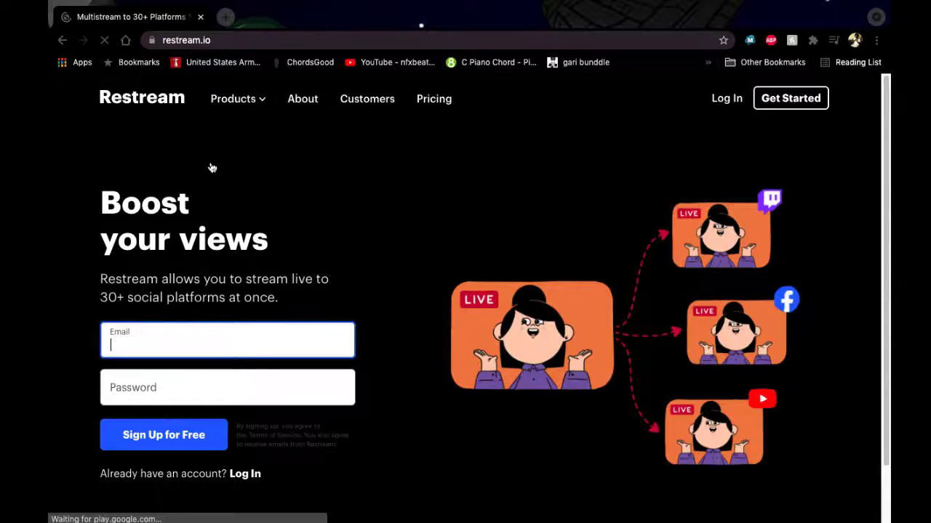
pyautogui.scroll(-2, 295, 270)
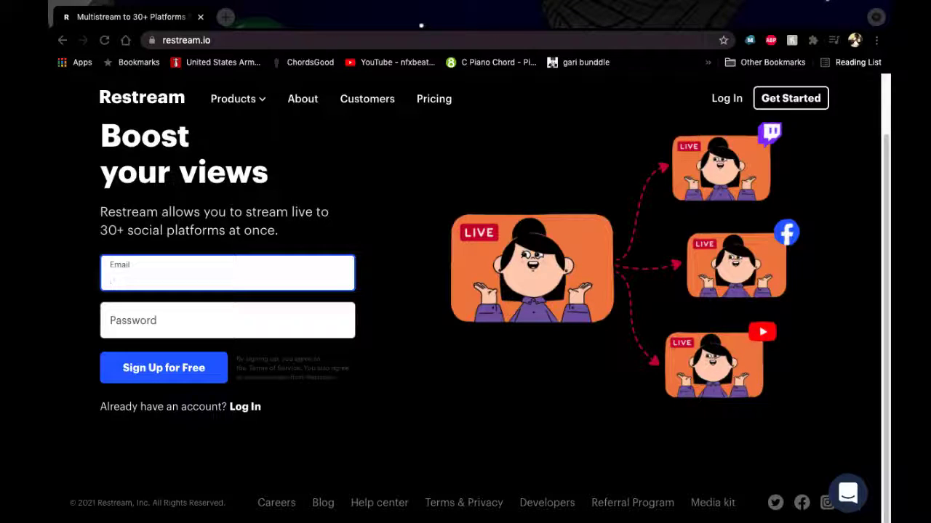
pyautogui.press('super+Tab')
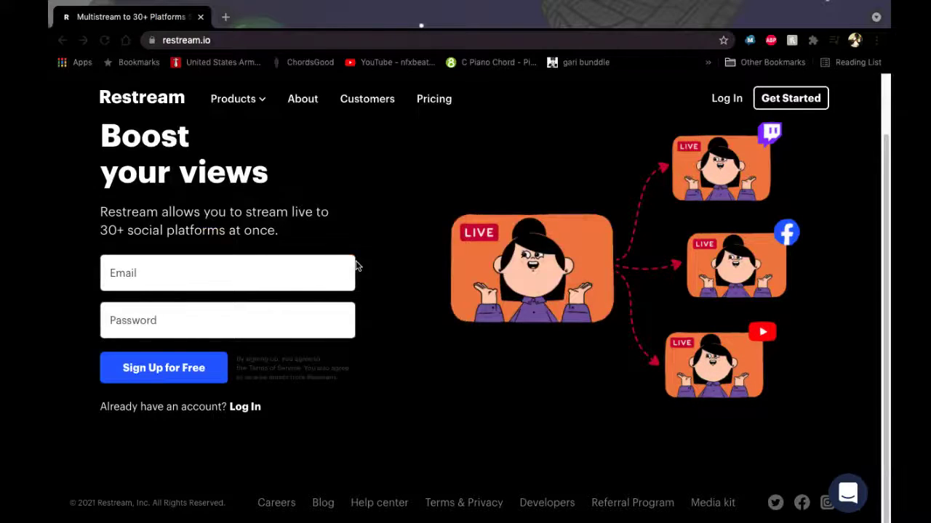